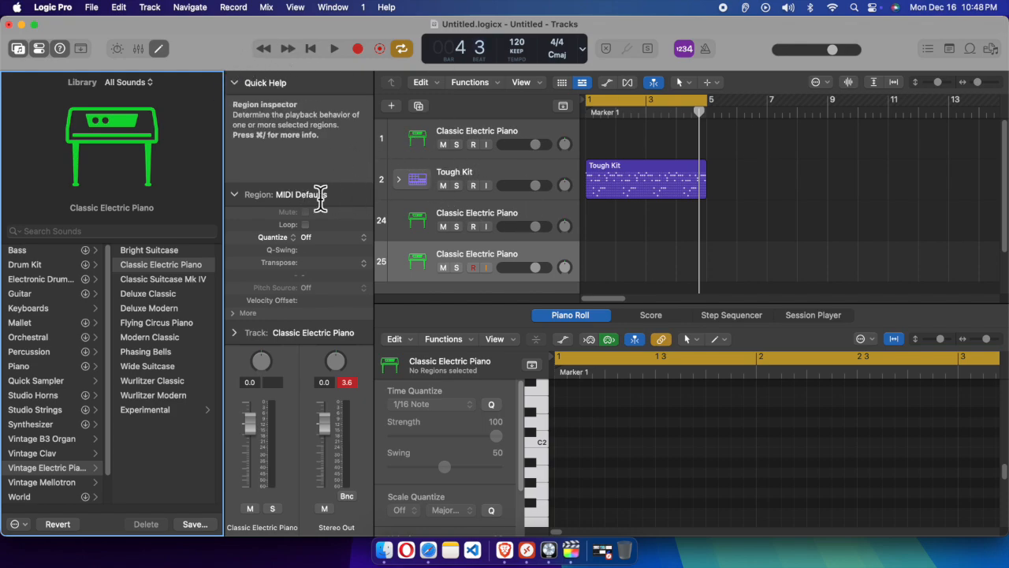
Create one MIDI software instrument track with the Default Patch, Output 1 + 2 and the library opened
click(155, 12)
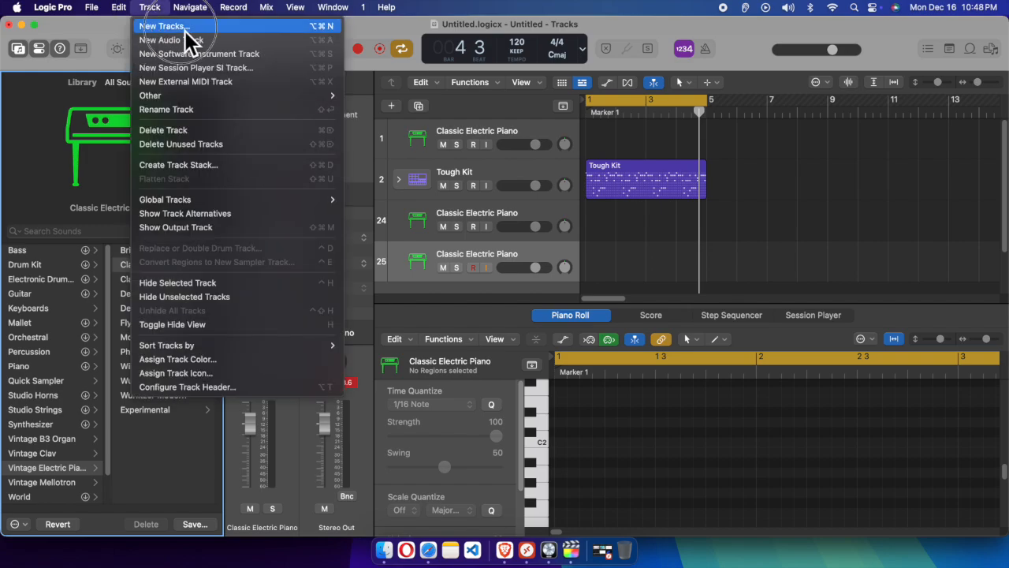
click(122, 44)
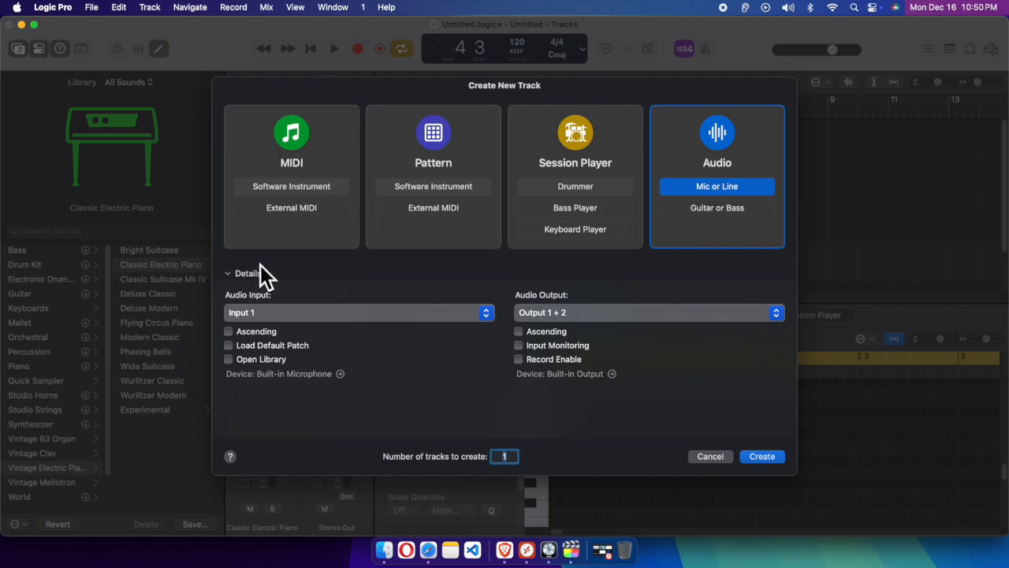
click(291, 189)
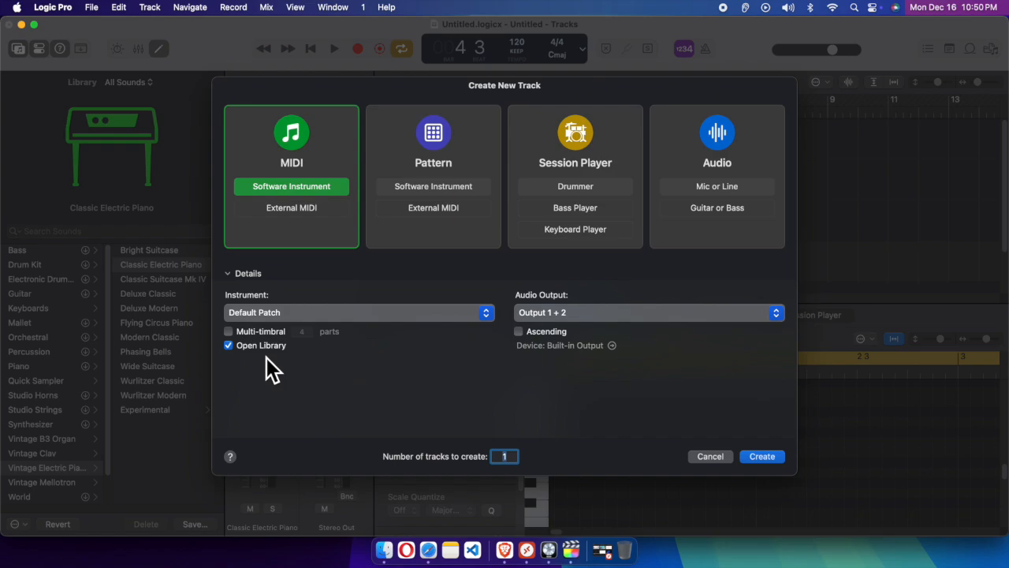
click(777, 462)
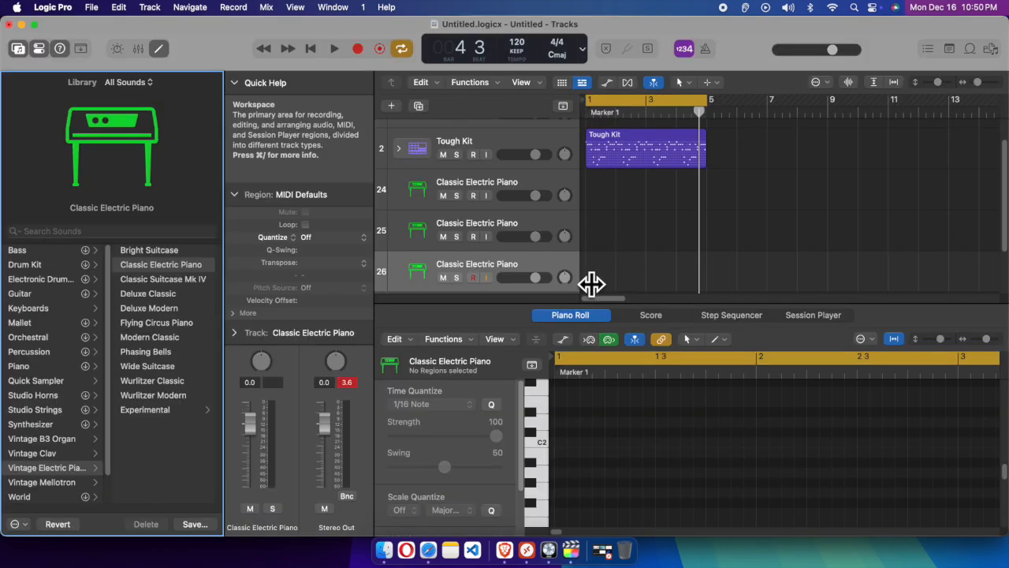
click(442, 269)
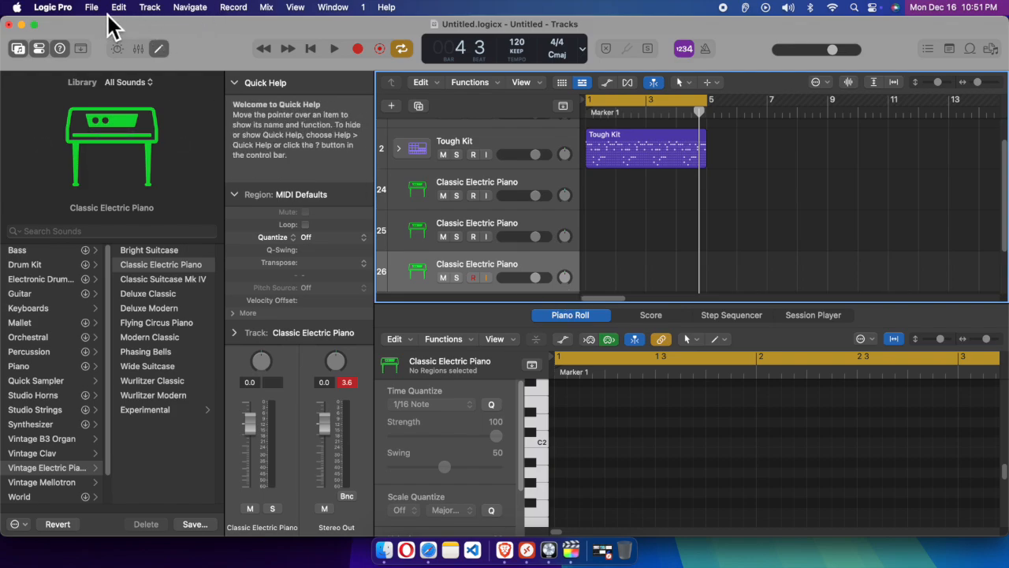
Create one External MIDI track using the External Instrument plug-in, with Logic Pro Trial Virtual Out - 1 as the MIDI destination
click(150, 9)
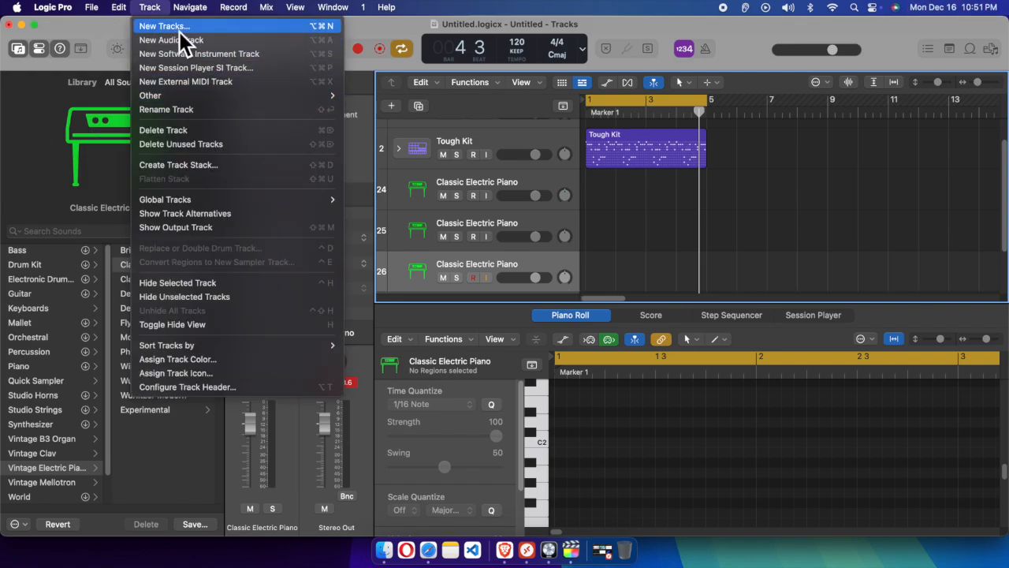
click(191, 28)
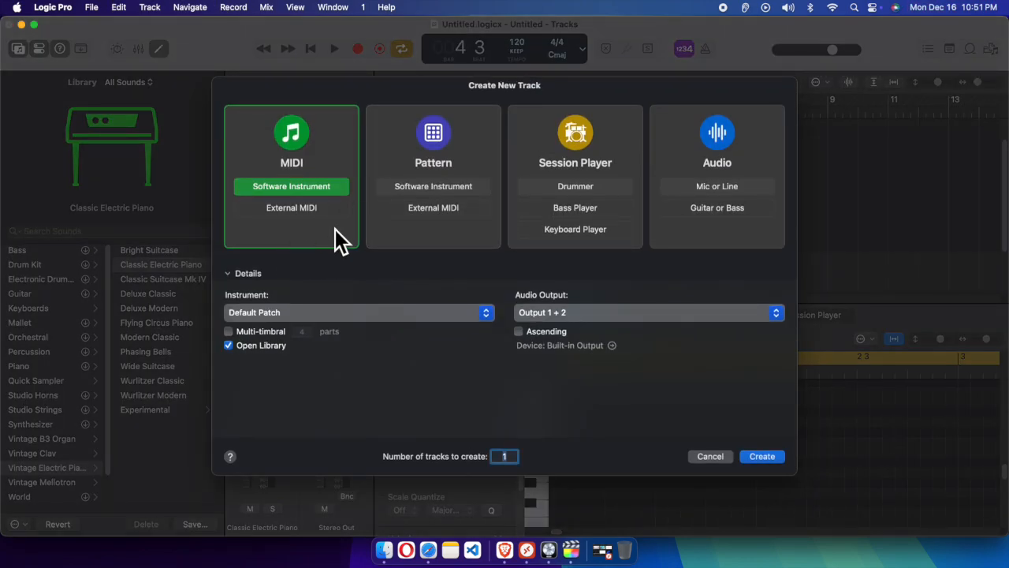
click(298, 208)
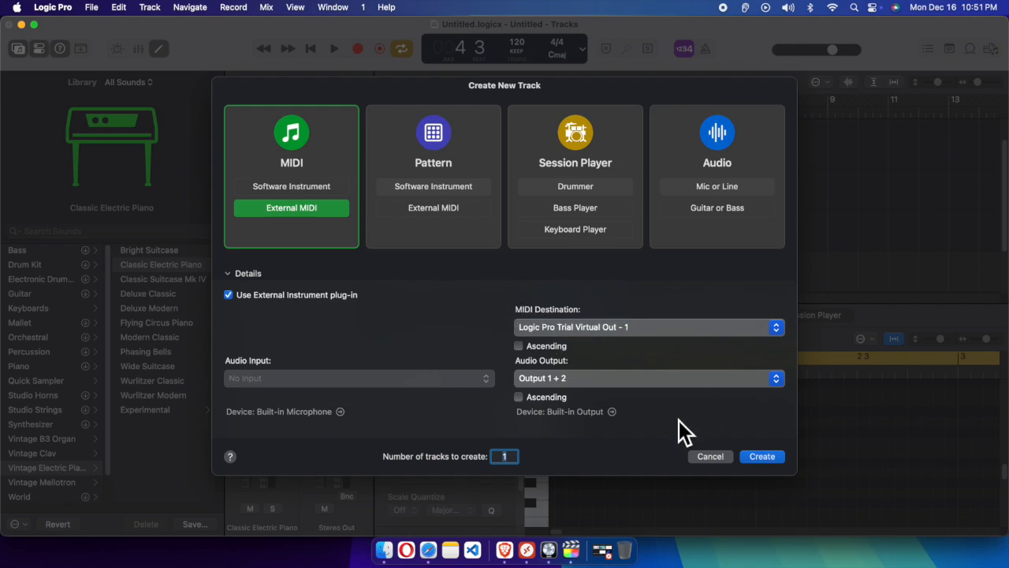
click(777, 460)
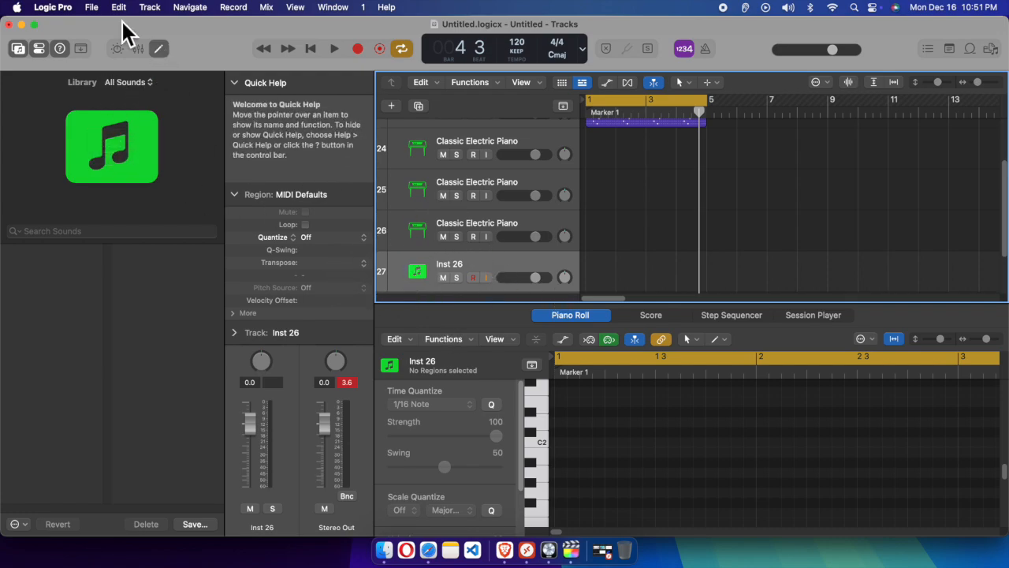
Create one Mic or Line audio track with Input 1 and Output 1 + 2
click(150, 7)
click(171, 28)
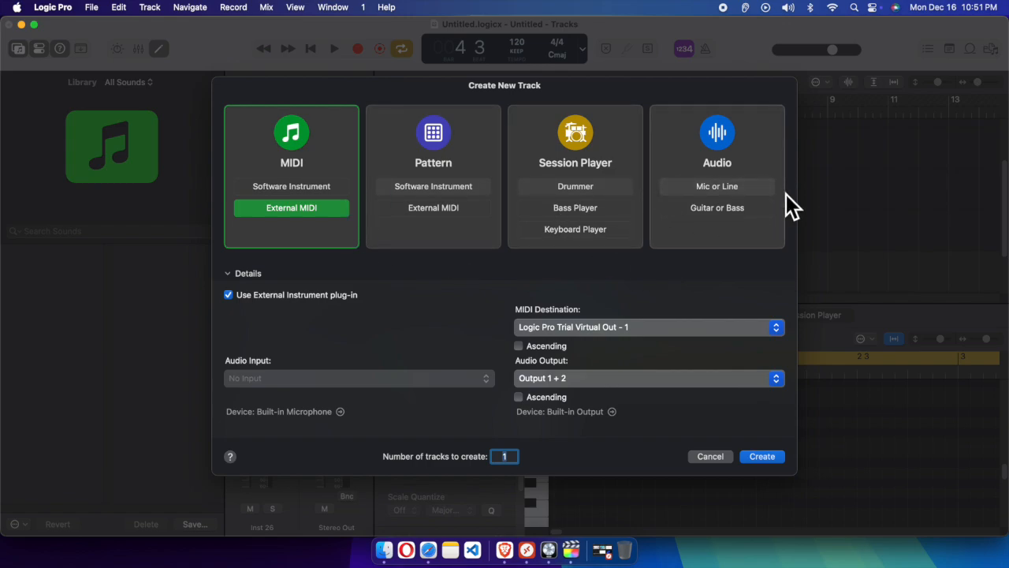
click(725, 138)
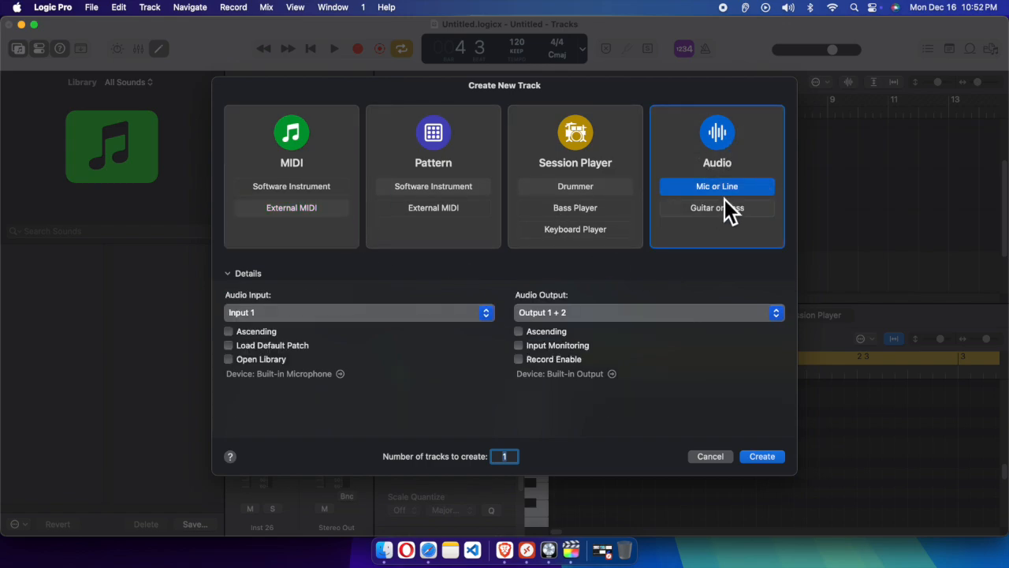
click(761, 458)
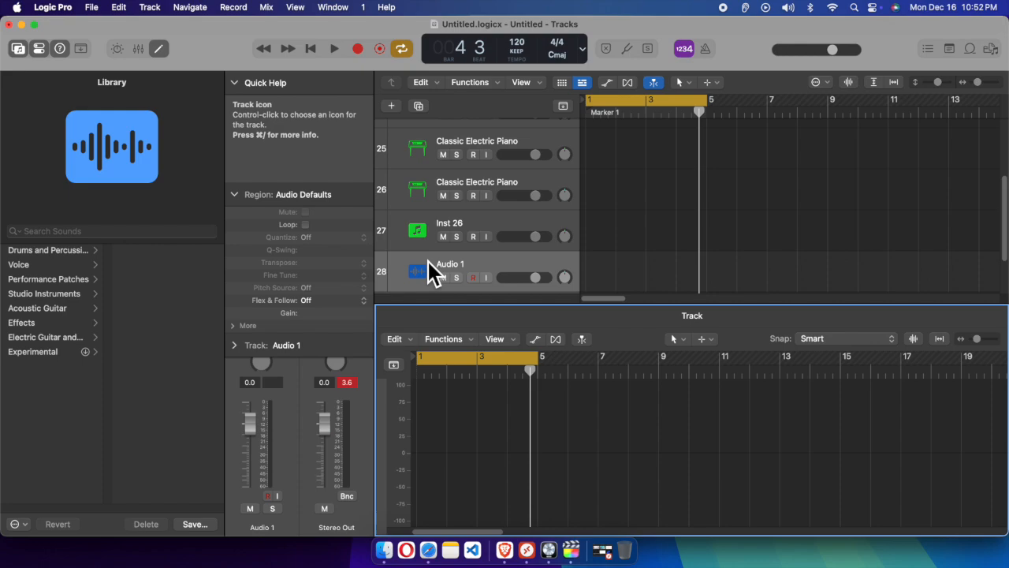
Turn on input monitoring for the Audio 1 track, ignoring the feedback warning, and switch the monitoring off again
click(488, 278)
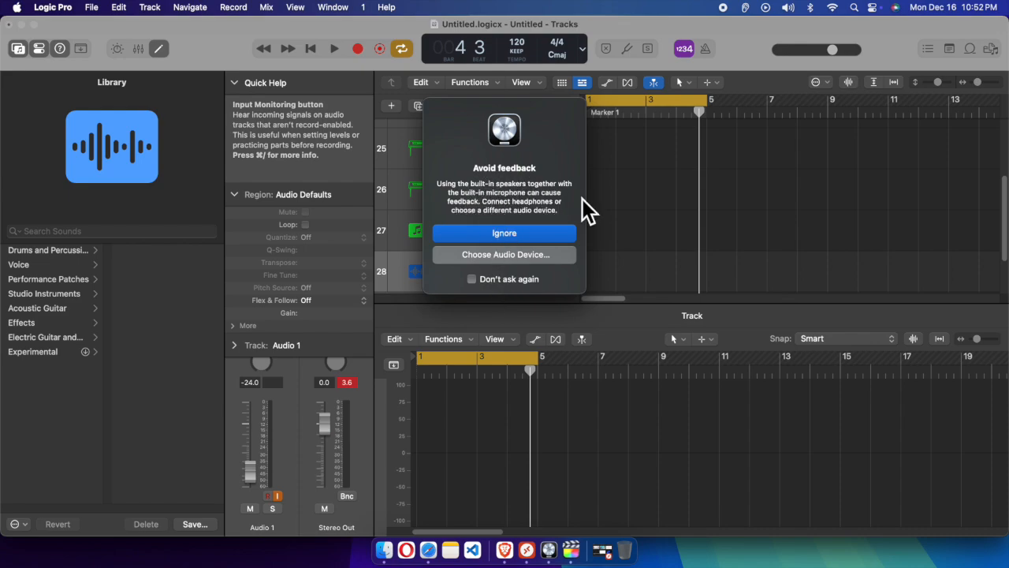
click(524, 235)
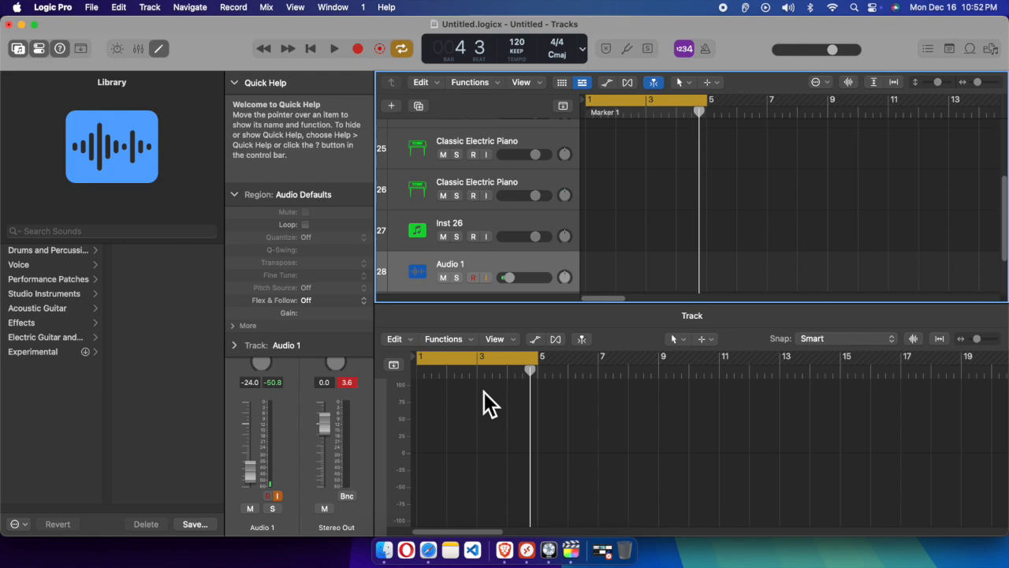
click(487, 278)
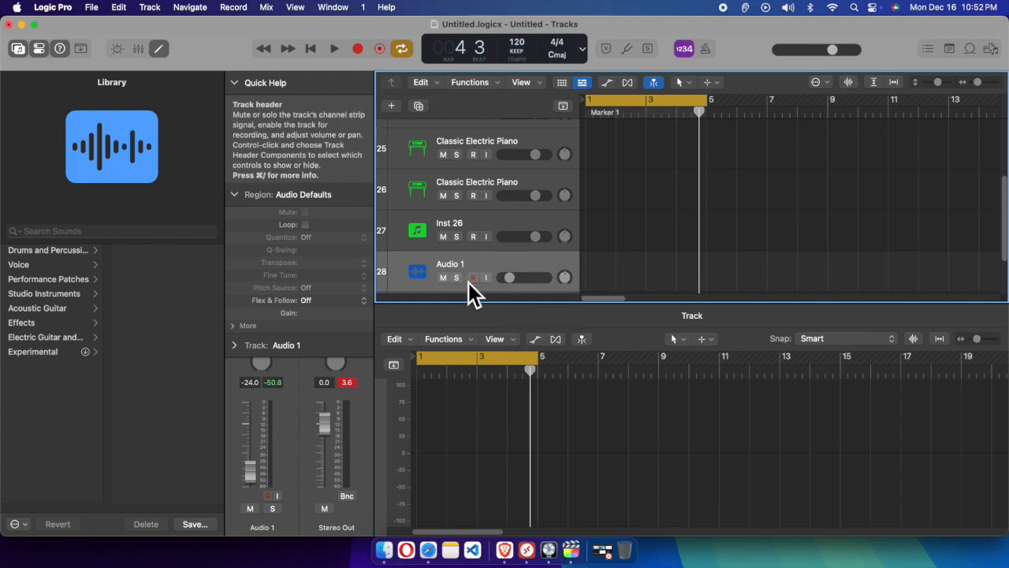
Create one Guitar or Bass audio track with Input 1, the default patch and input monitoring, ignoring the feedback warning
click(155, 13)
click(171, 26)
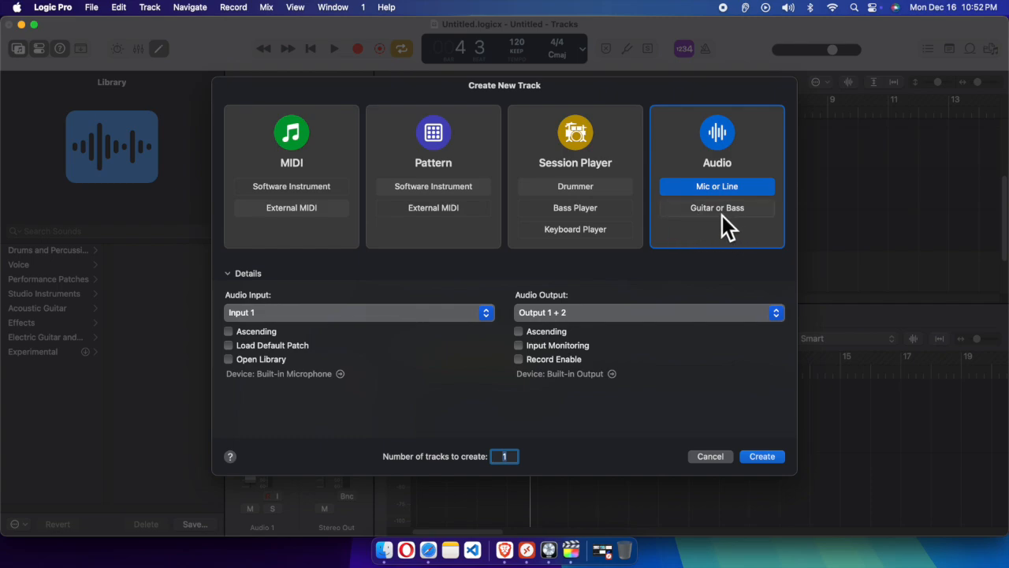
click(721, 213)
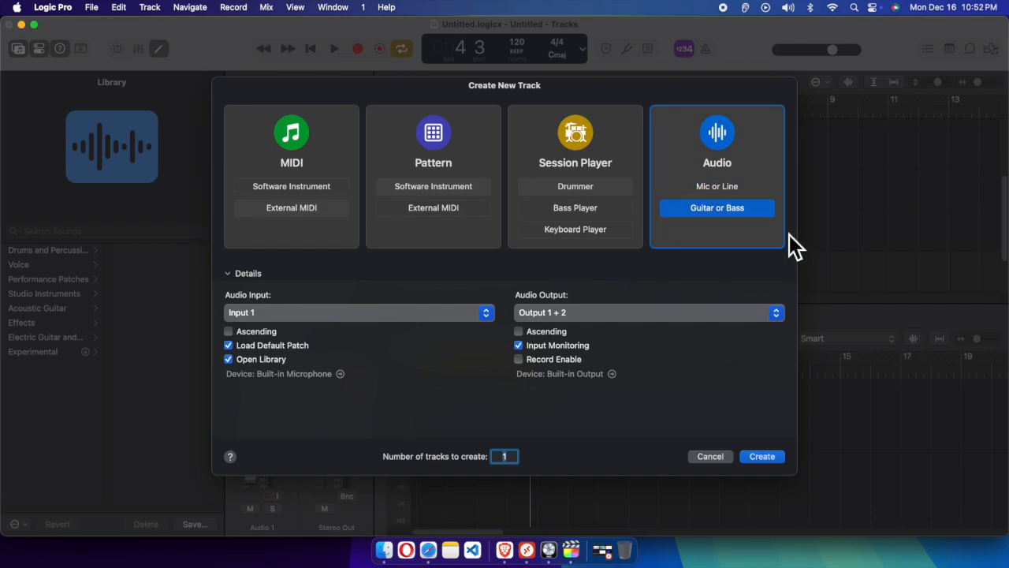
click(775, 462)
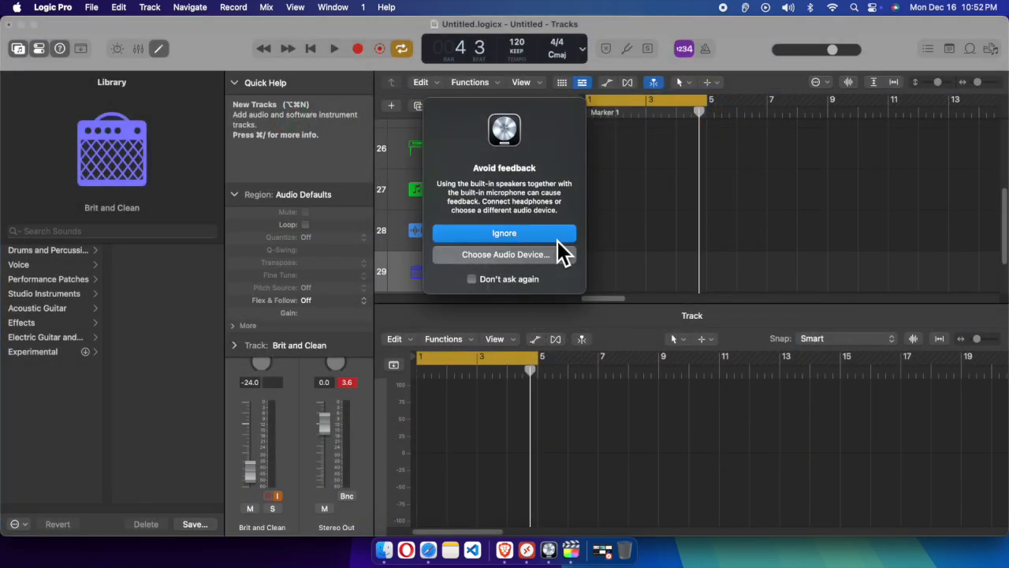
click(557, 238)
scroll(513, 272, down, 3)
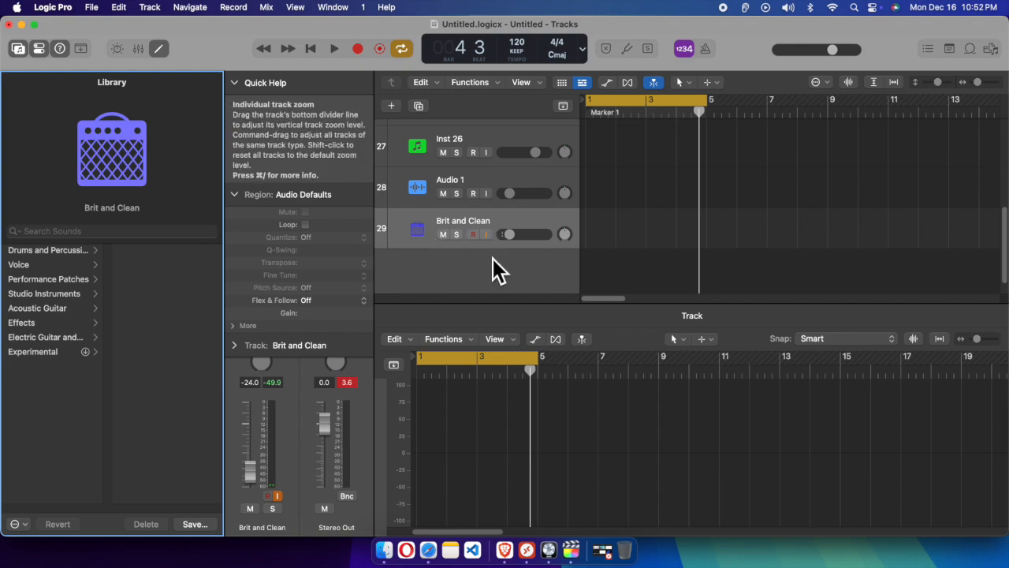
Create one Session Player track with a Drummer in the Pop Rock style and Output 1 + 2
click(151, 8)
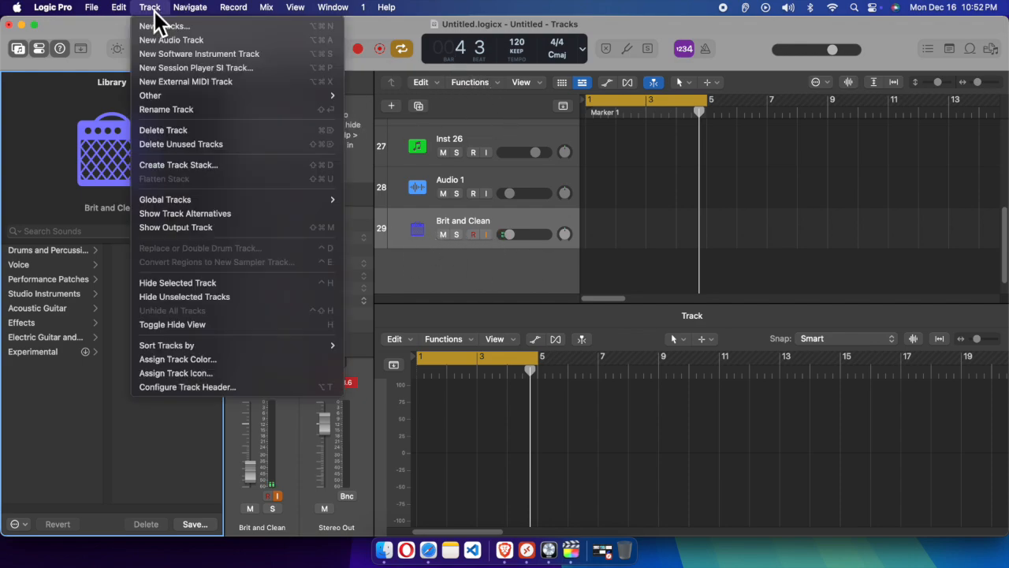
click(198, 28)
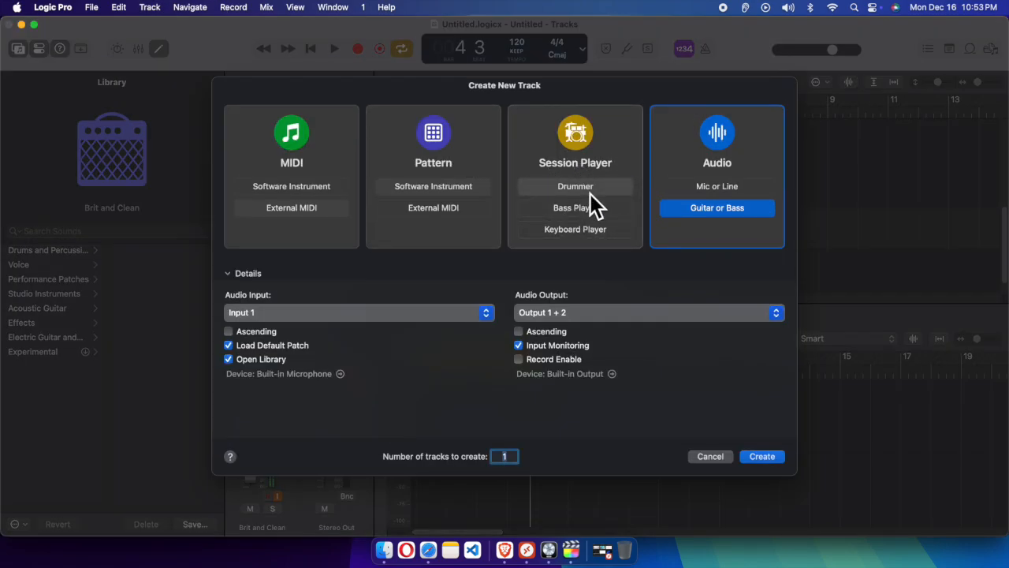
click(592, 190)
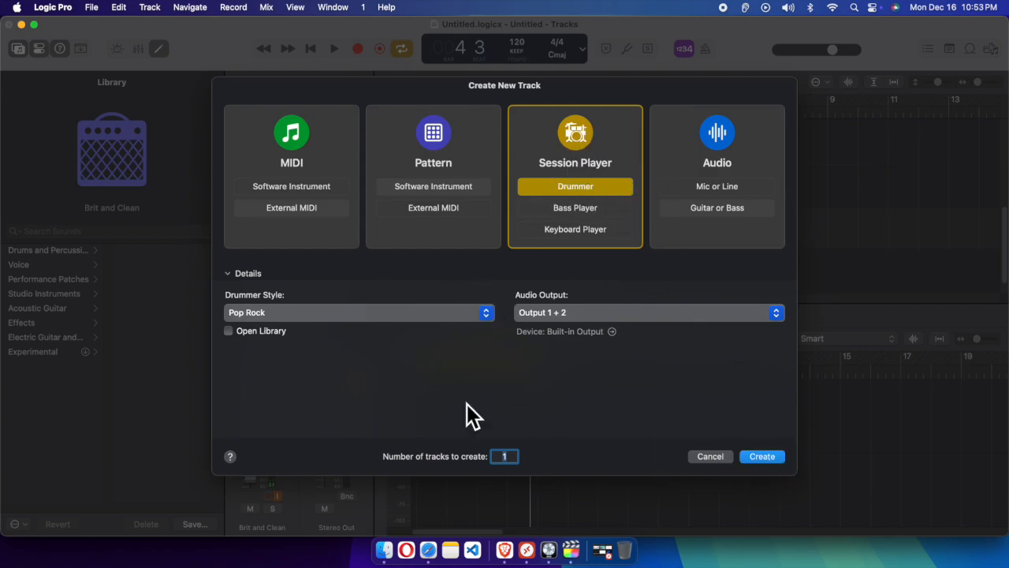
click(762, 455)
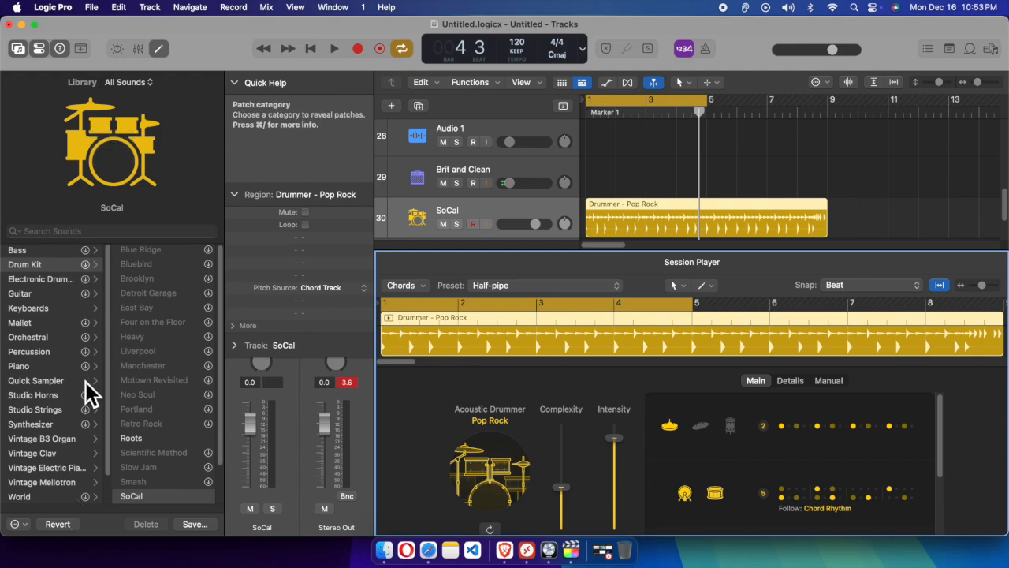
Create one Pattern software instrument track with the Default Patch and the library opened
click(154, 10)
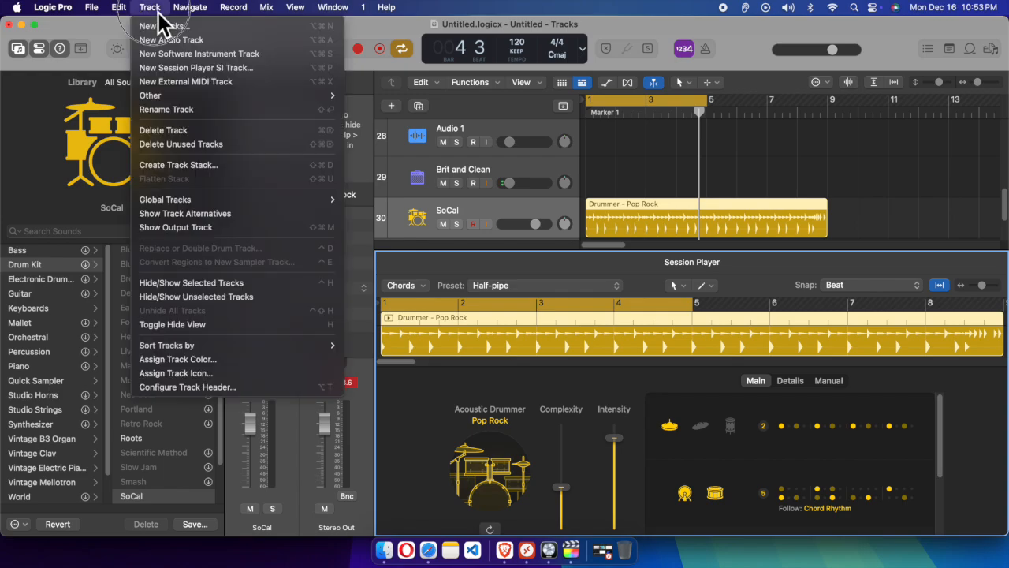
click(170, 26)
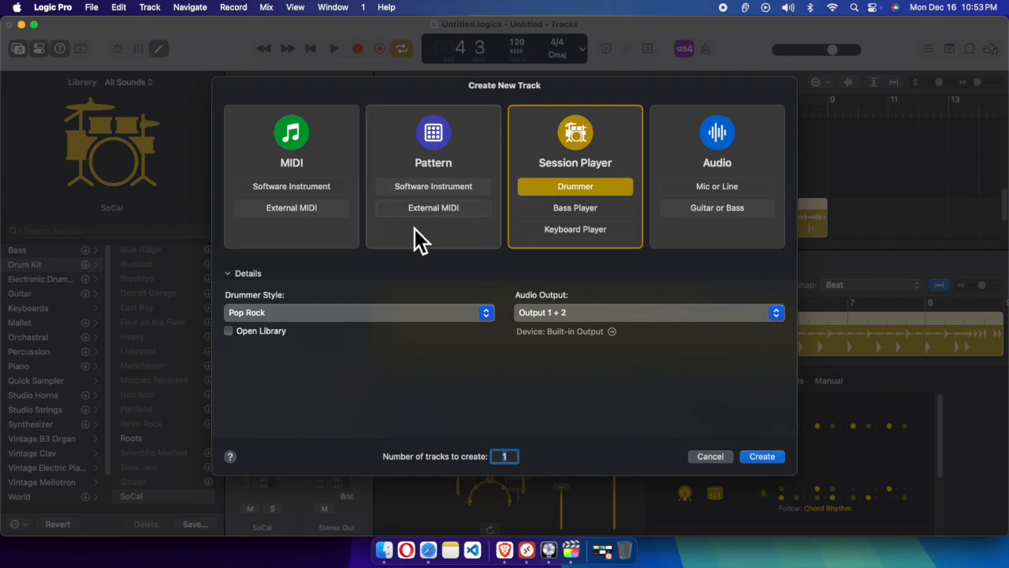
click(440, 190)
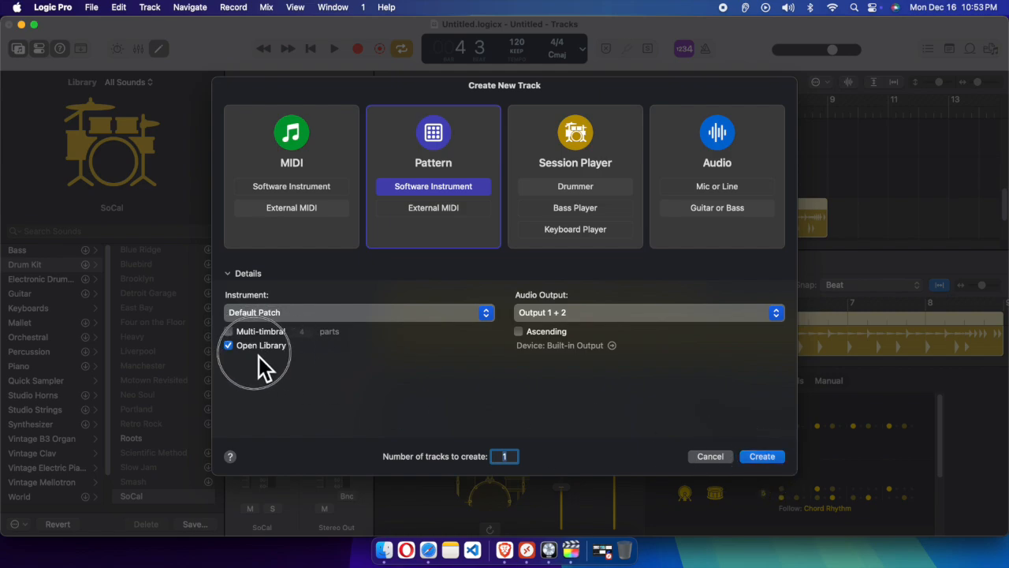
click(775, 462)
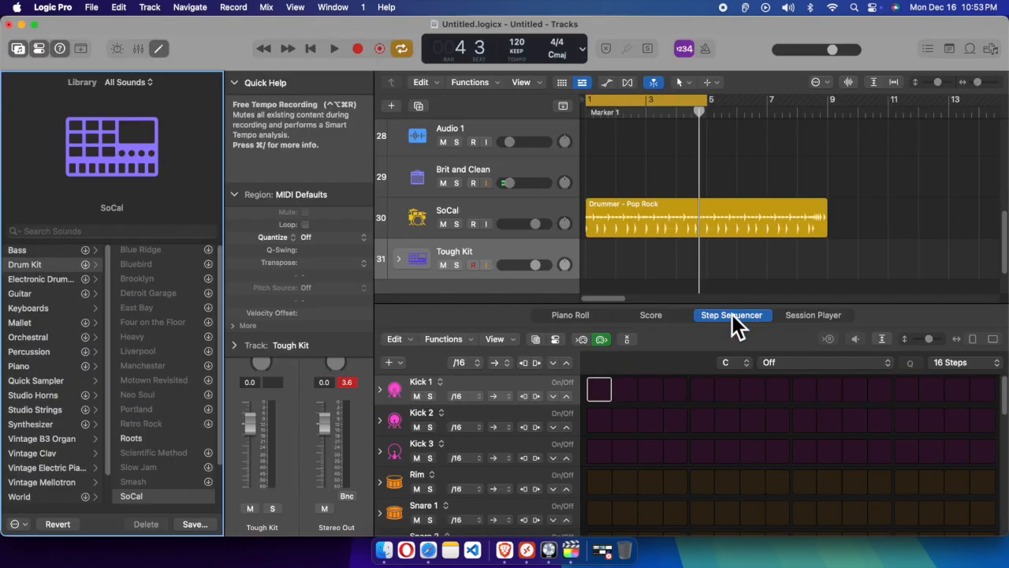
Activate step 1 of Kick 1, steps 2 and 4 of Kick 3, step 2 of Snare 1 and step 6 of Rim in the Tough Kit pattern
scroll(473, 270, down, 1)
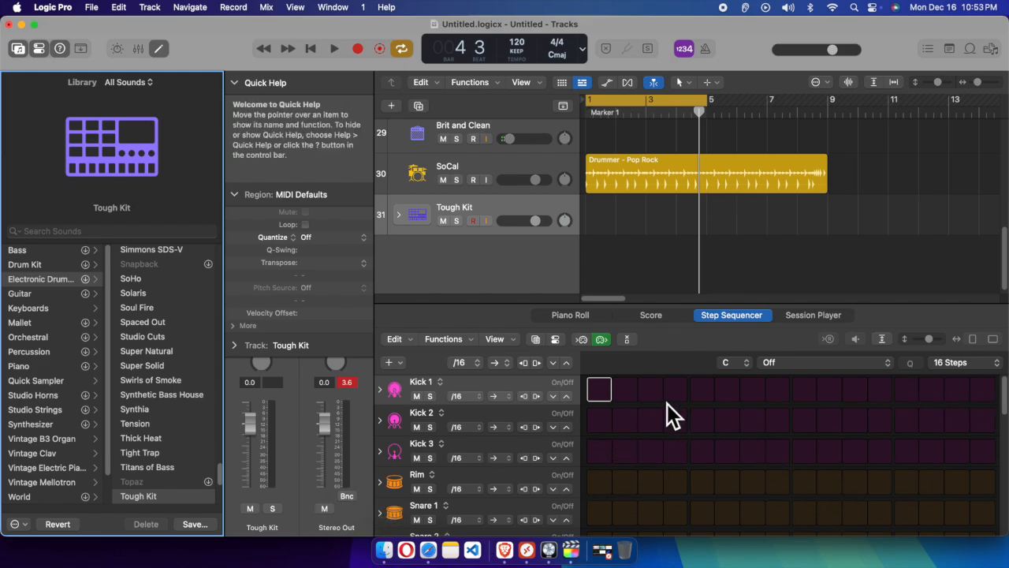
click(606, 394)
click(682, 459)
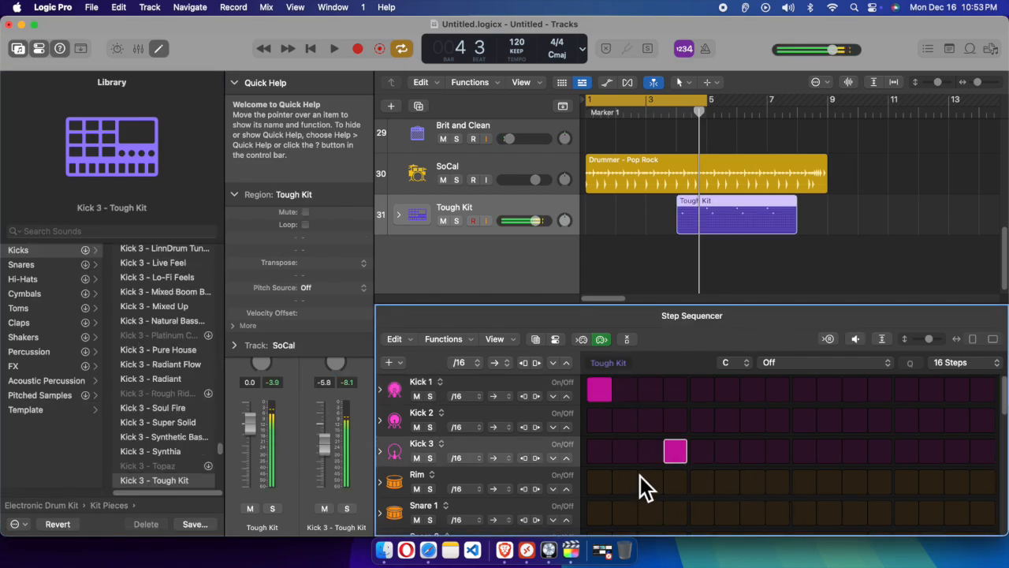
click(626, 453)
scroll(631, 481, down, 1)
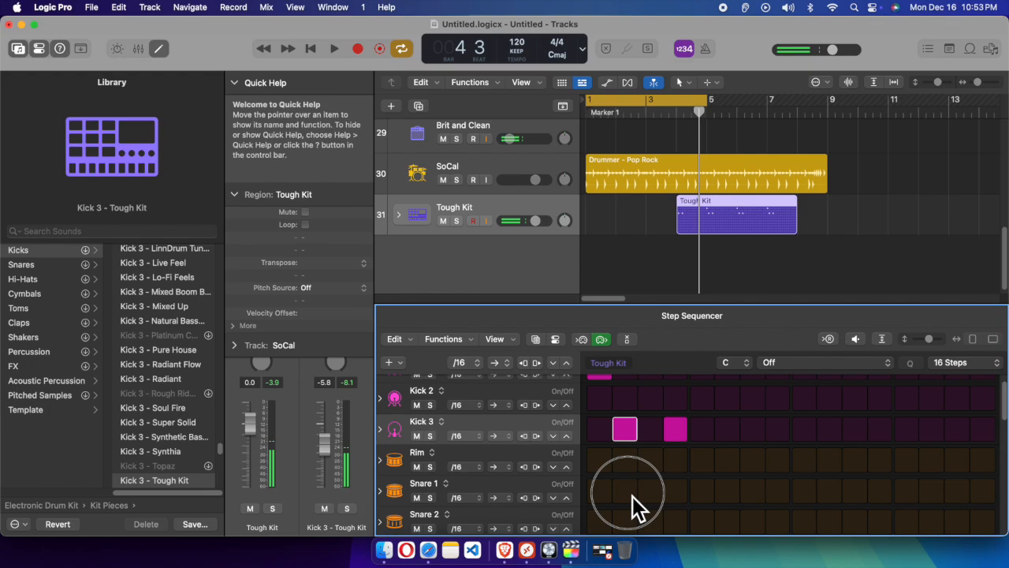
click(625, 492)
click(726, 463)
Move the playhead to the start of bar 1, play the arrangement briefly and stop playback
scroll(664, 291, up, 1)
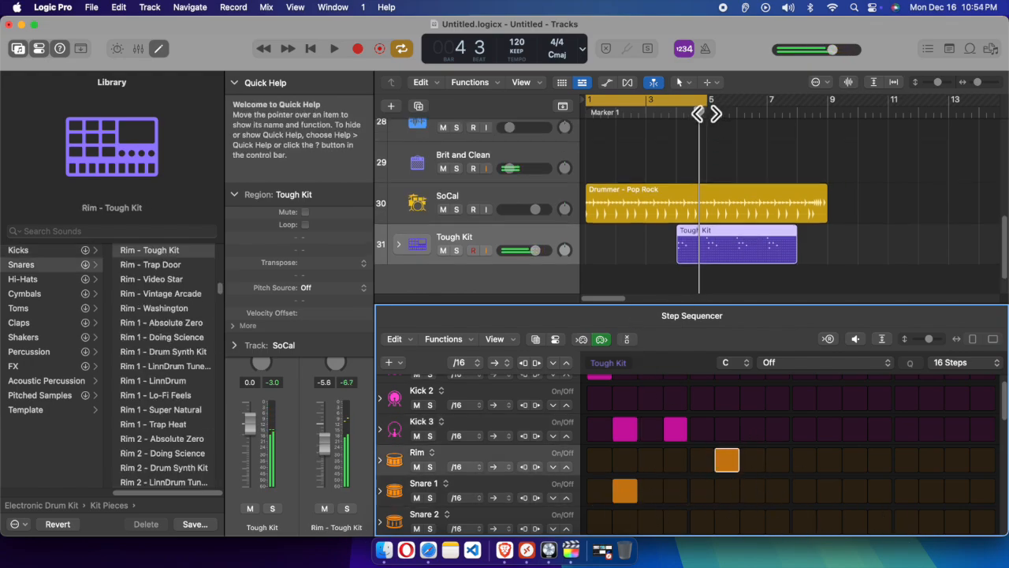
drag(699, 111, 587, 112)
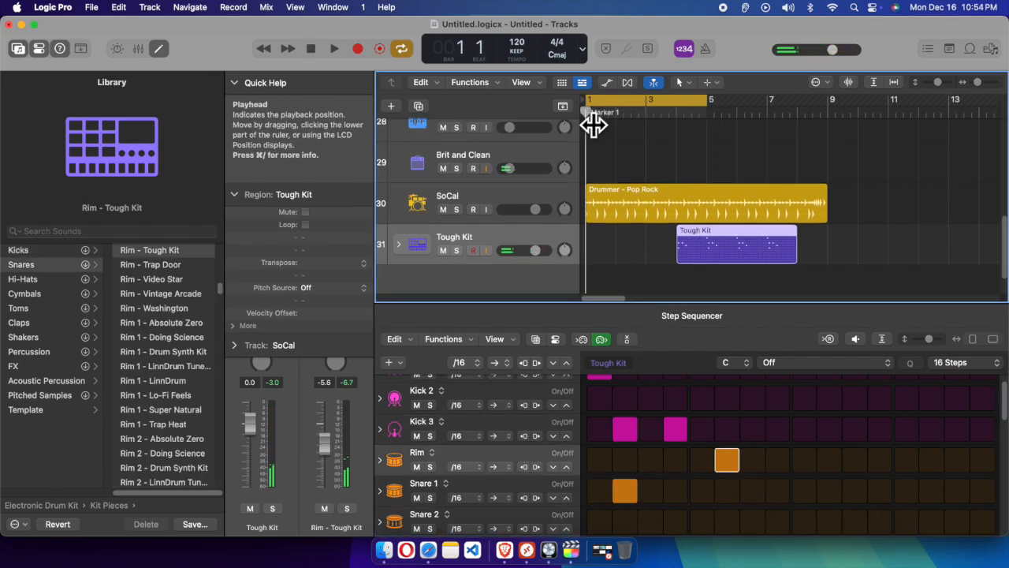
key(space)
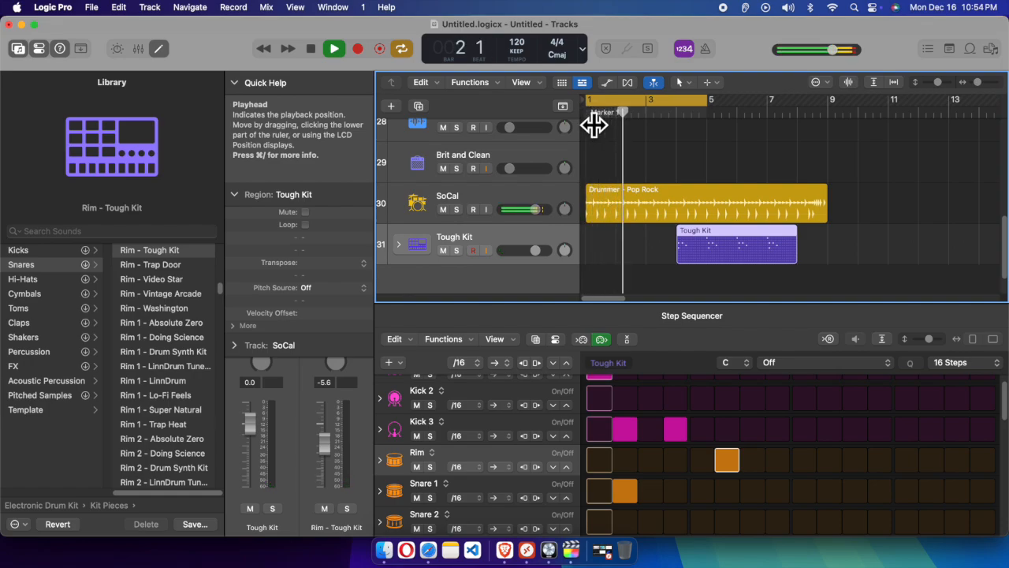
key(space)
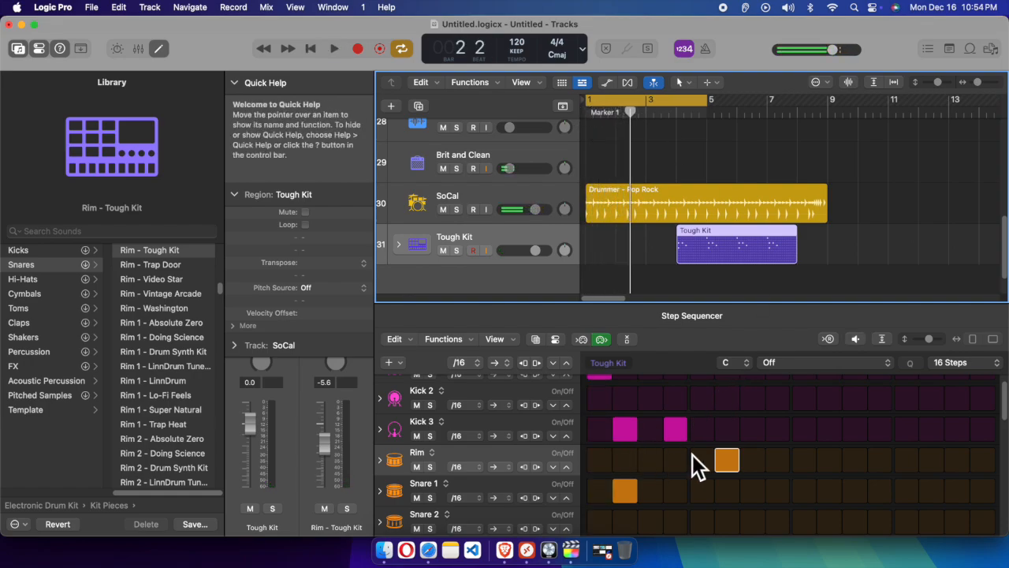
scroll(665, 410, up, 2)
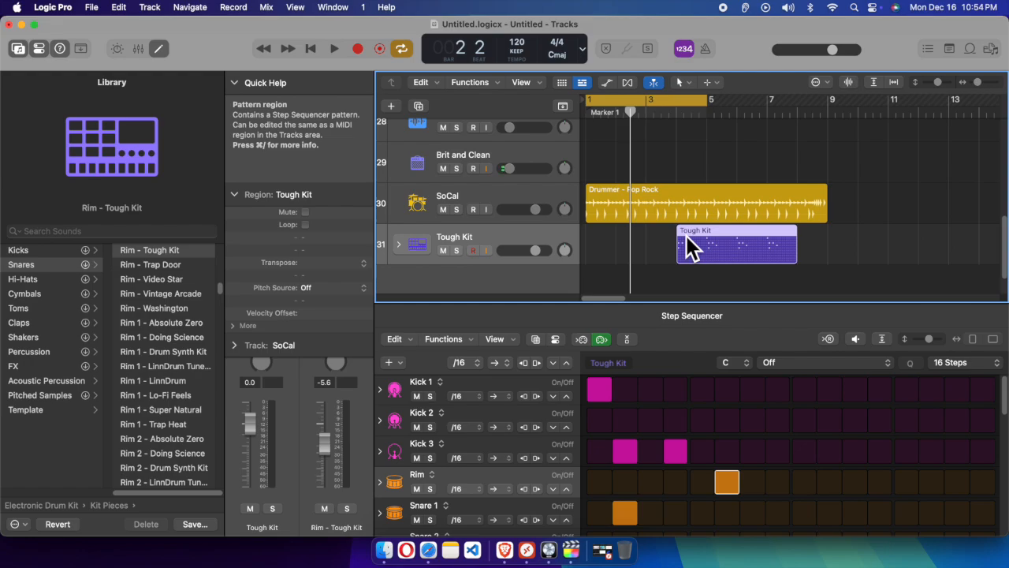
Open the Create New Track dialog to set up another track
click(151, 9)
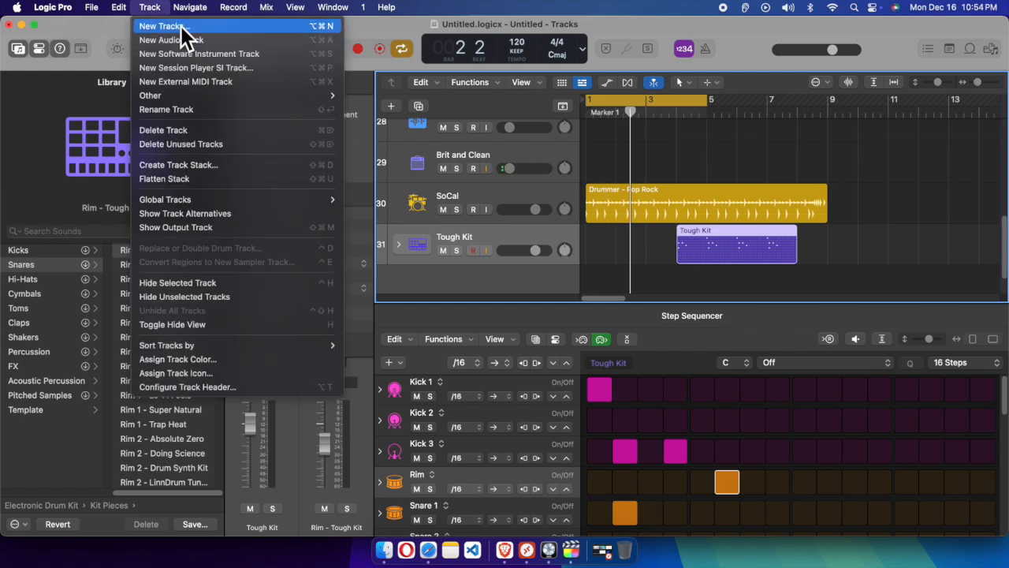
click(181, 26)
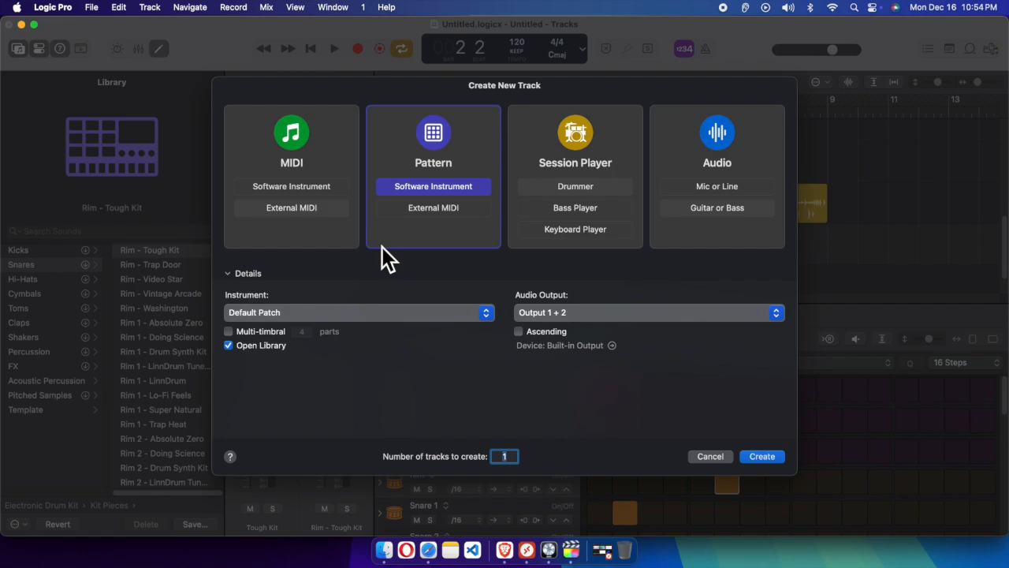